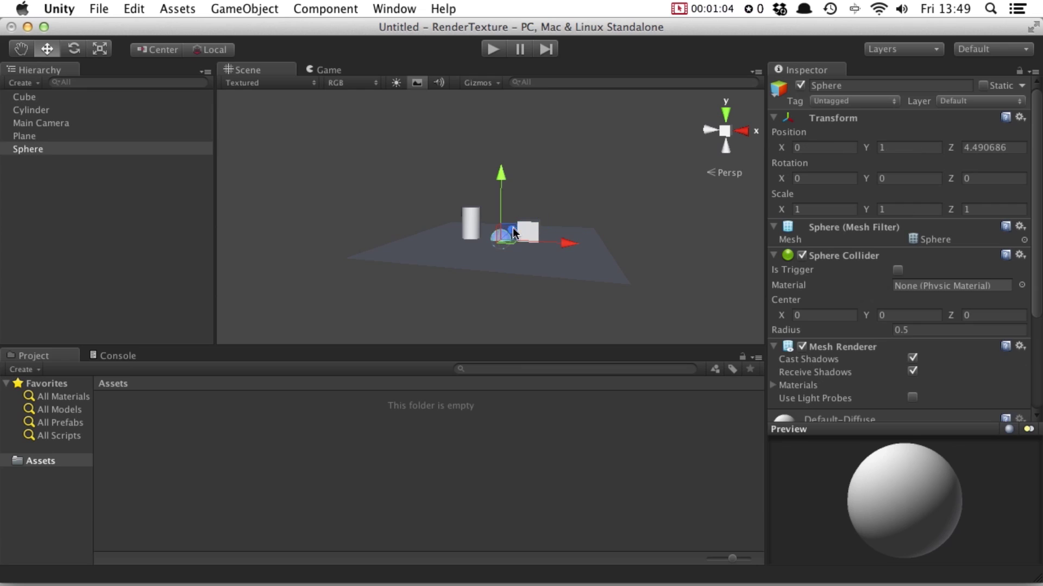
Step: Raise the sphere vertically so it sits fully on top of the plane between the cylinder and the cube
left_click_drag(505, 201, 504, 225)
left_click(485, 247)
left_click_drag(438, 271, 519, 274, "alt")
left_click(406, 289)
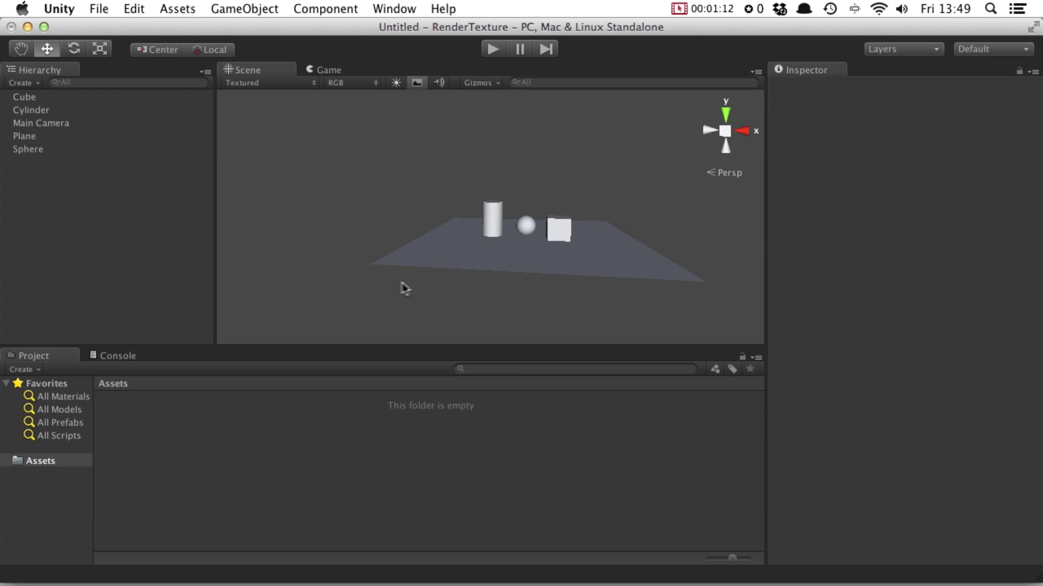
Step: Create a spotlight and move it above the cylinder, sphere and cube so it shines down on them
left_click(510, 274)
left_click(244, 9)
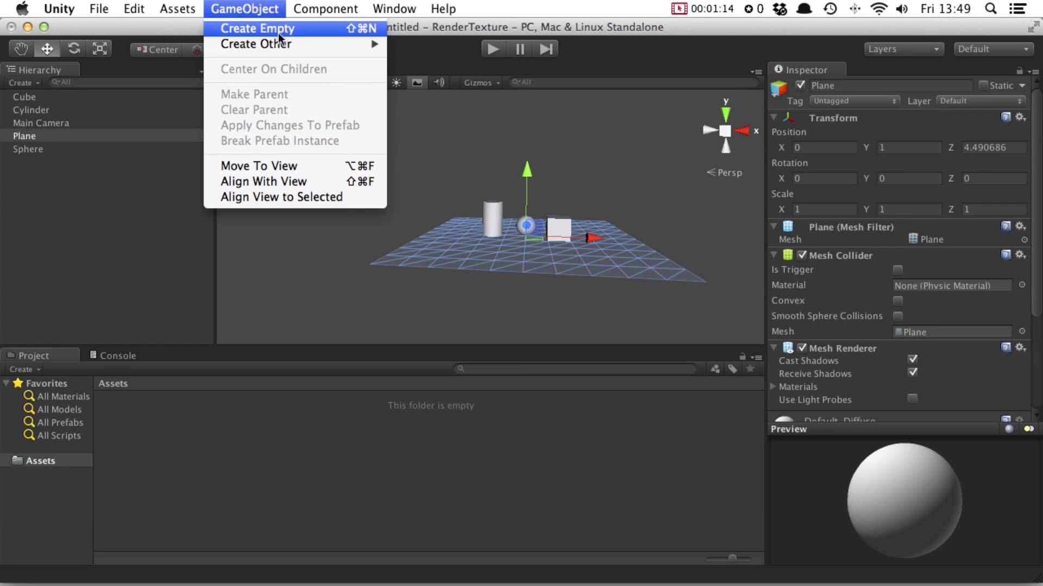
mouse_move(370, 44)
left_click(467, 169)
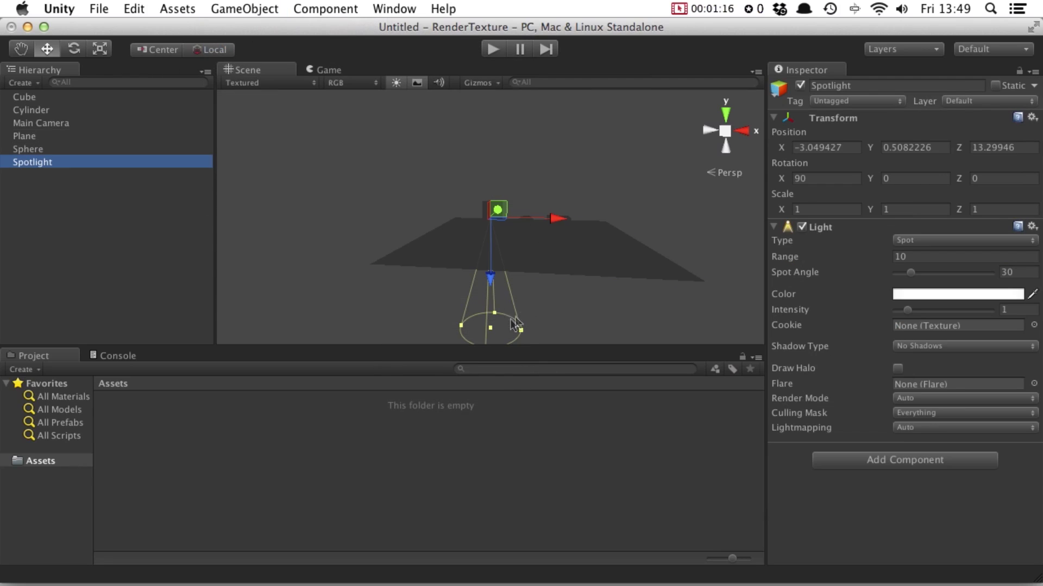
left_click_drag(495, 274, 491, 161)
left_click_drag(575, 168, 290, 149, "alt")
left_click_drag(568, 134, 420, 90)
Step: Set the spotlight's intensity to 1.75 and spot angle to 44, and place it at a height of about Y 8.94
left_click_drag(365, 185, 712, 209, "alt")
left_click_drag(910, 311, 918, 274)
left_click_drag(469, 186, 470, 208)
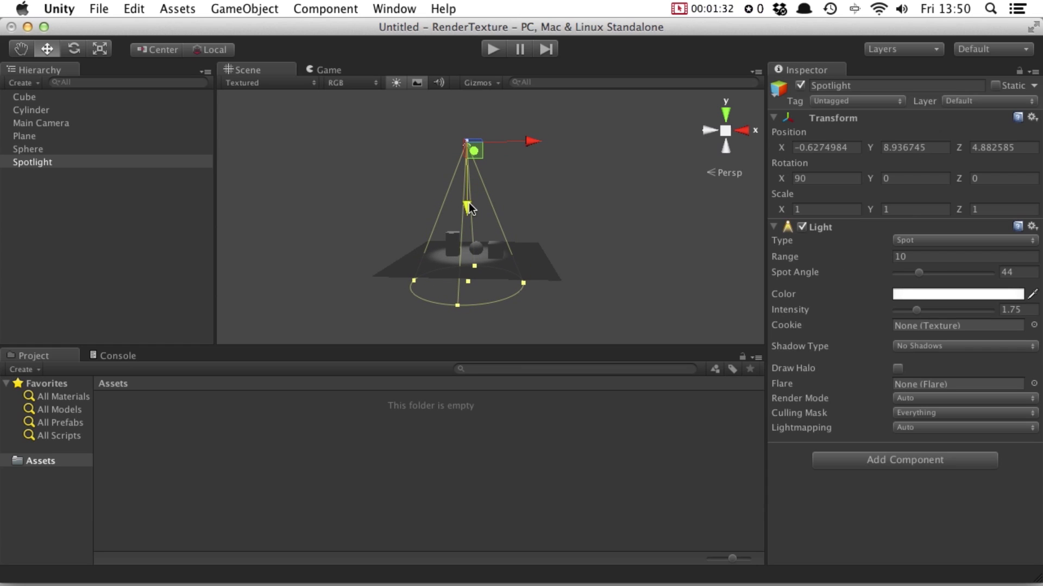
Step: Position the Main Camera at about Y 3.19, Z -1.34 facing the objects, and play-test the scene
double_click(68, 123)
mouse_move(492, 153)
left_mouse_down()
mouse_move(491, 129)
mouse_move(488, 156)
left_mouse_up()
left_click_drag(530, 236, 565, 202, "alt")
key("super+p")
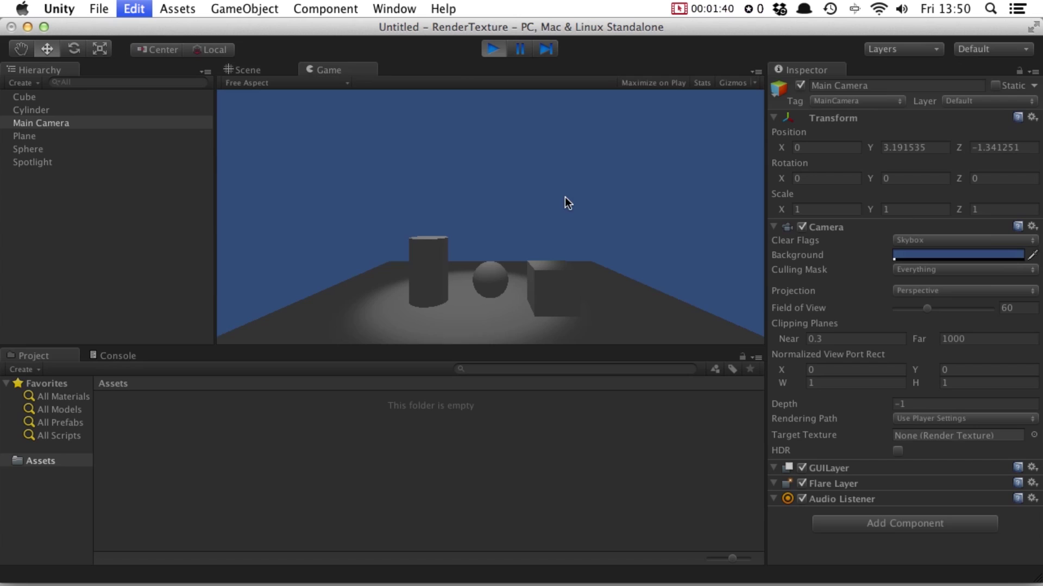
key("super+p")
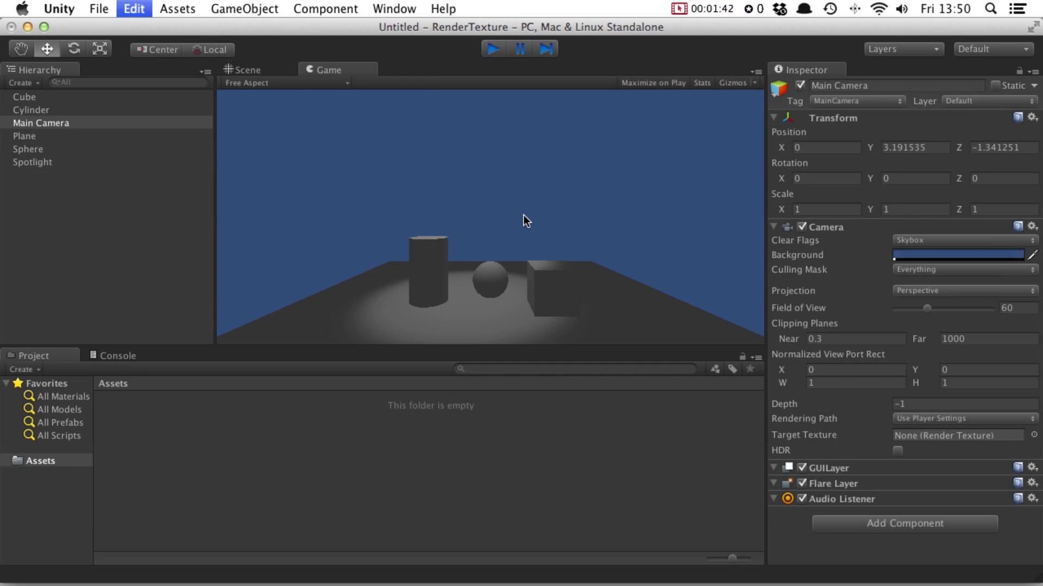
Step: Create a C# script named LightFlicker in the Assets folder
left_click(218, 468)
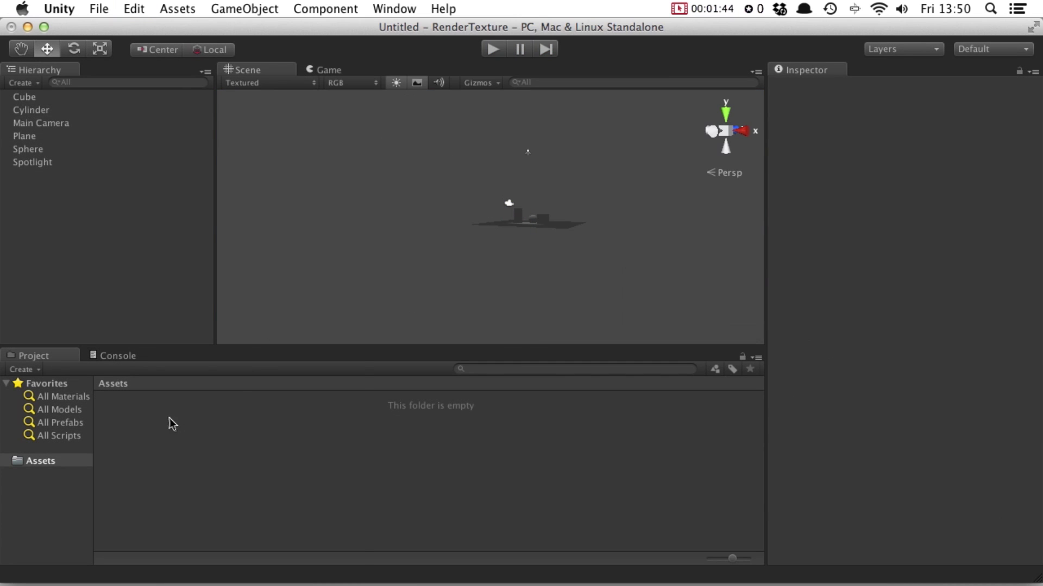
right_click(171, 423)
mouse_move(261, 341)
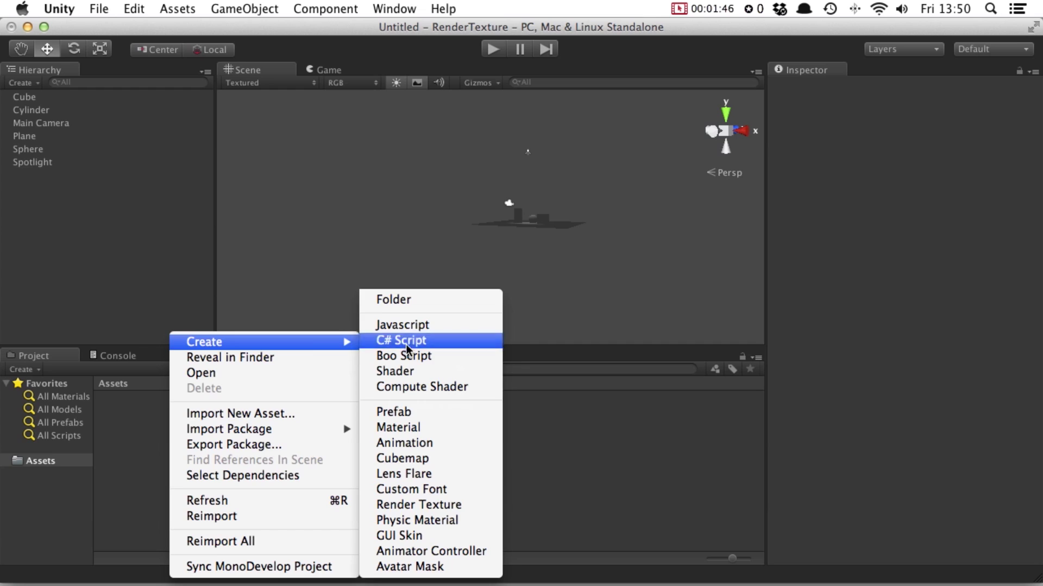
left_click(387, 341)
type("LightFlicker")
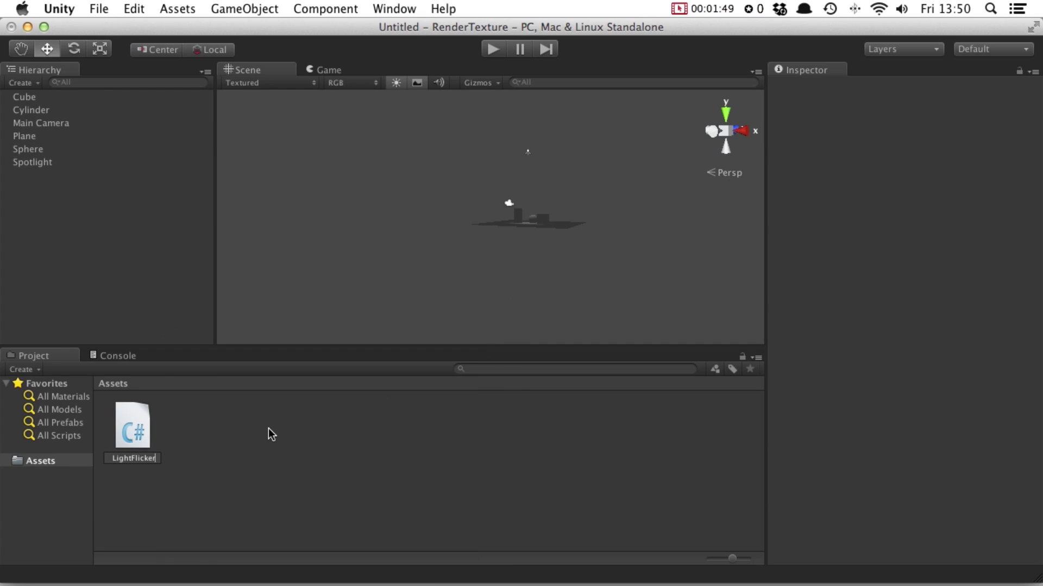
key("Return")
Step: Open the LightFlicker script and add light.intensity = Random.Range(0.4f, 4.0f); inside the Update method
double_click(140, 433)
left_click(214, 226)
key("Return")
key("Tab")
type("light.i")
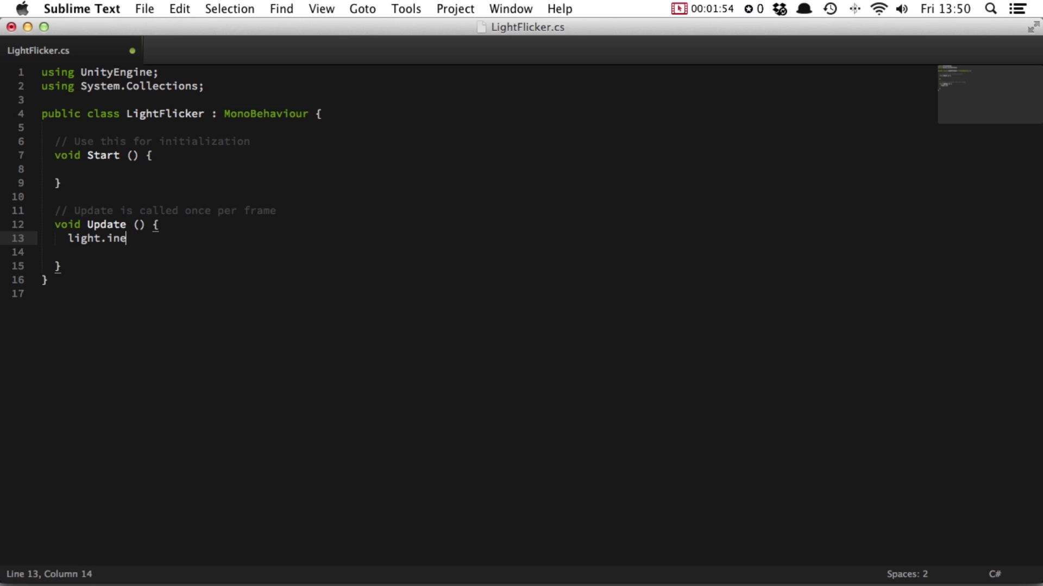
type("Range(0.4f")
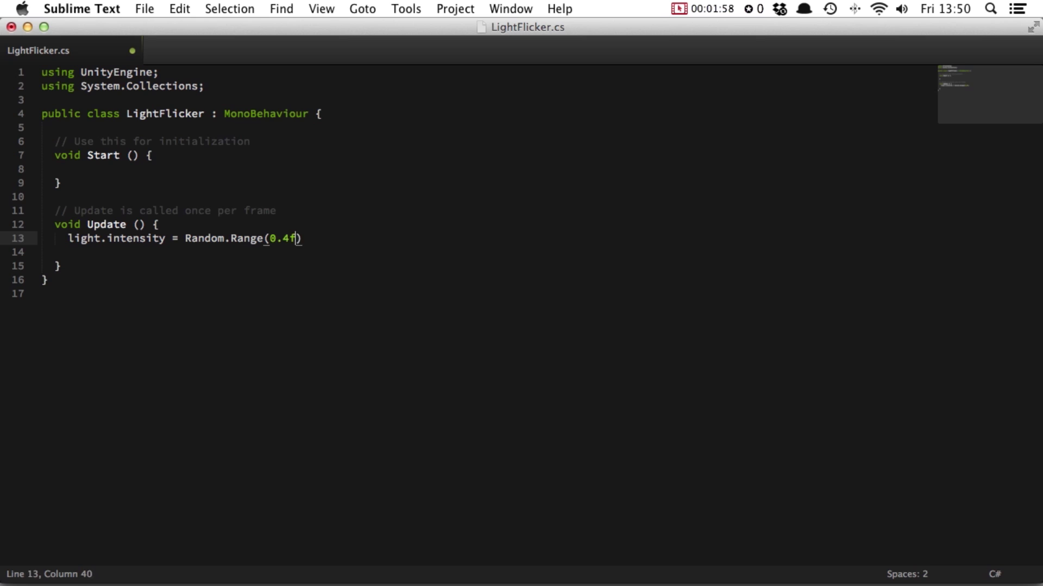
key("Down")
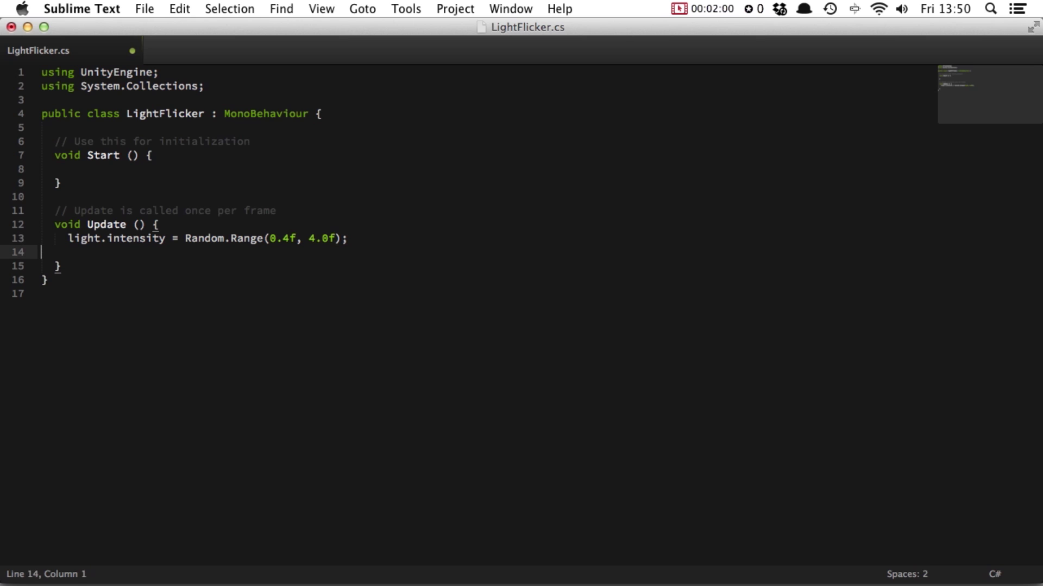
Step: Remove the blank line below the intensity statement, and save and close LightFlicker.cs
key("super+s")
key("BackSpace")
key("super+s")
key("super+w")
key("super+w")
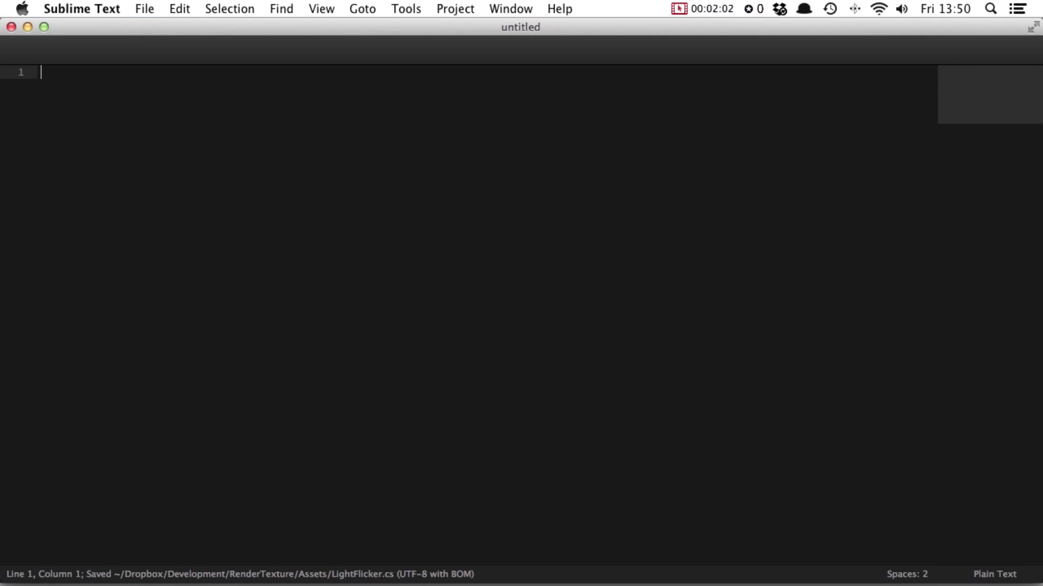
Step: Switch to Unity, attach the LightFlicker script to the Spotlight and play-test the flickering light
left_click(448, 426)
left_click_drag(127, 429, 44, 167)
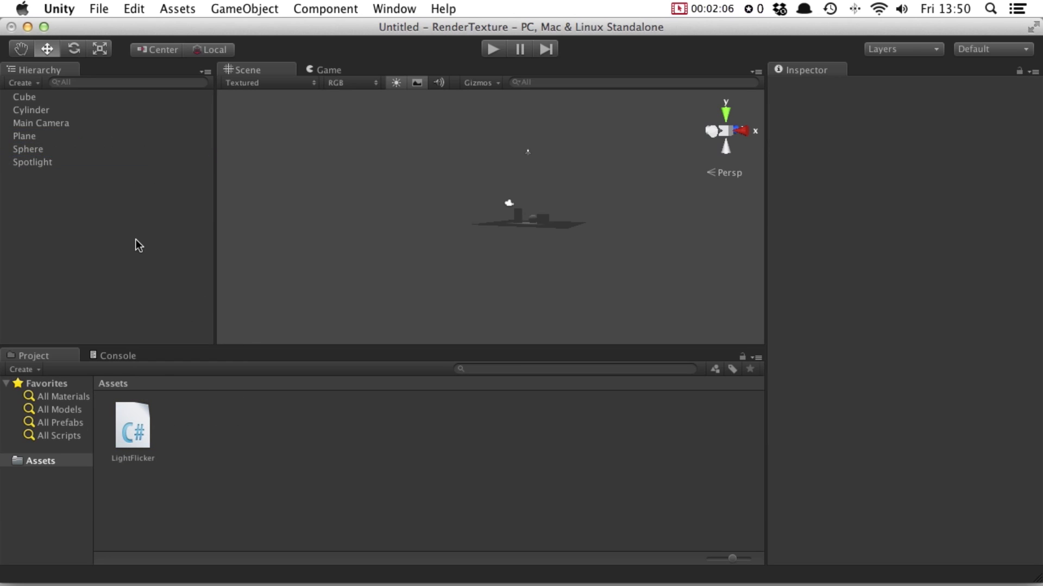
key("super+p")
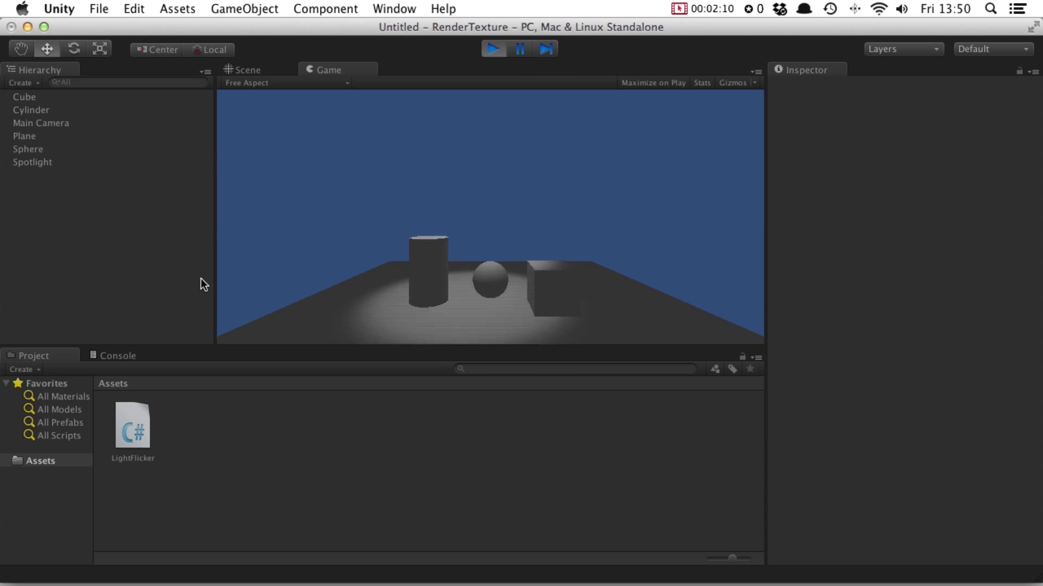
key("super+p")
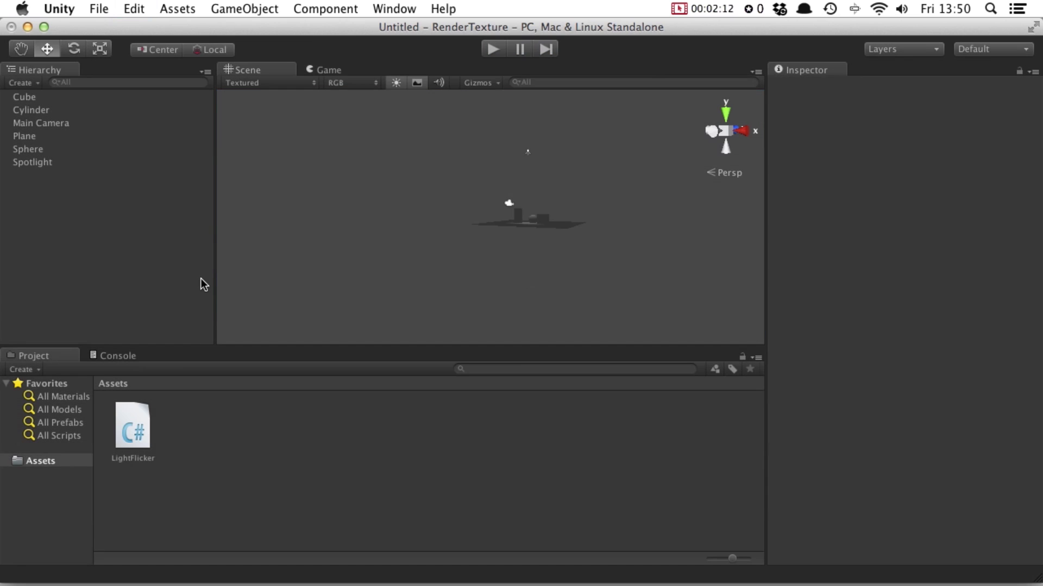
Step: Rename the Main Camera as Camera and set its tag to Untagged
left_click(68, 124)
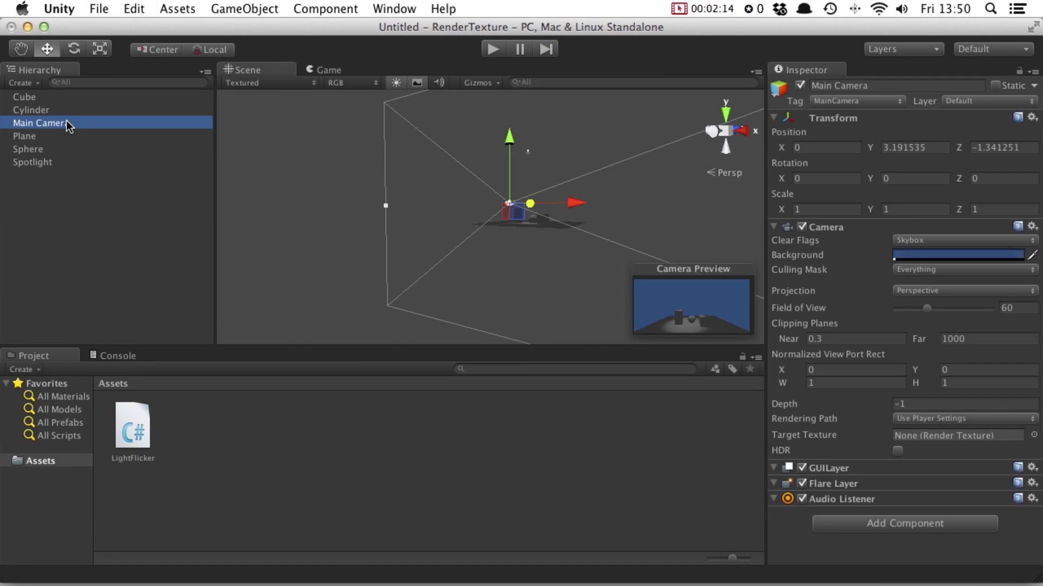
left_click(67, 123)
type("Camera")
key("Return")
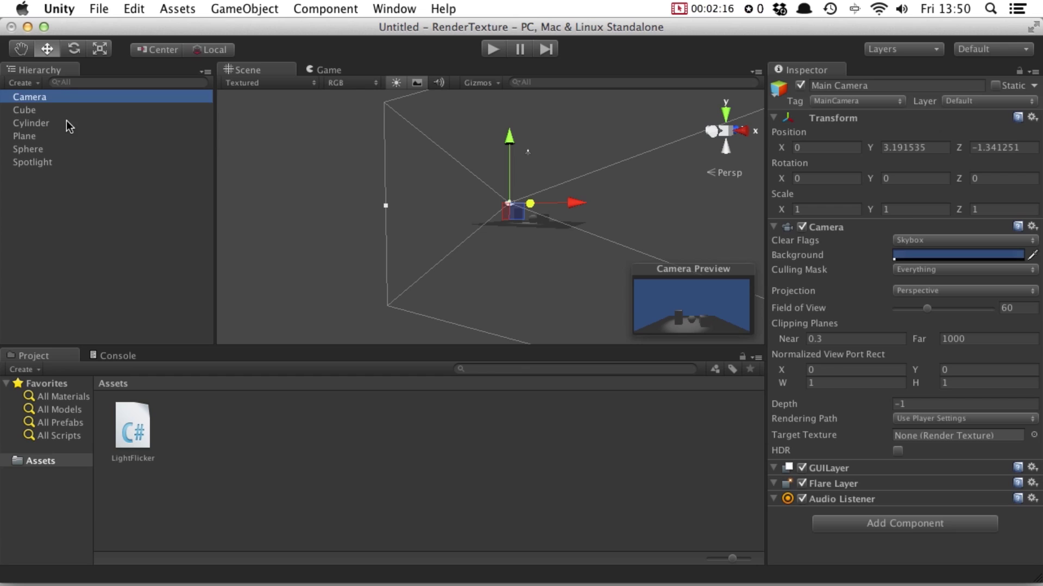
left_click(886, 102)
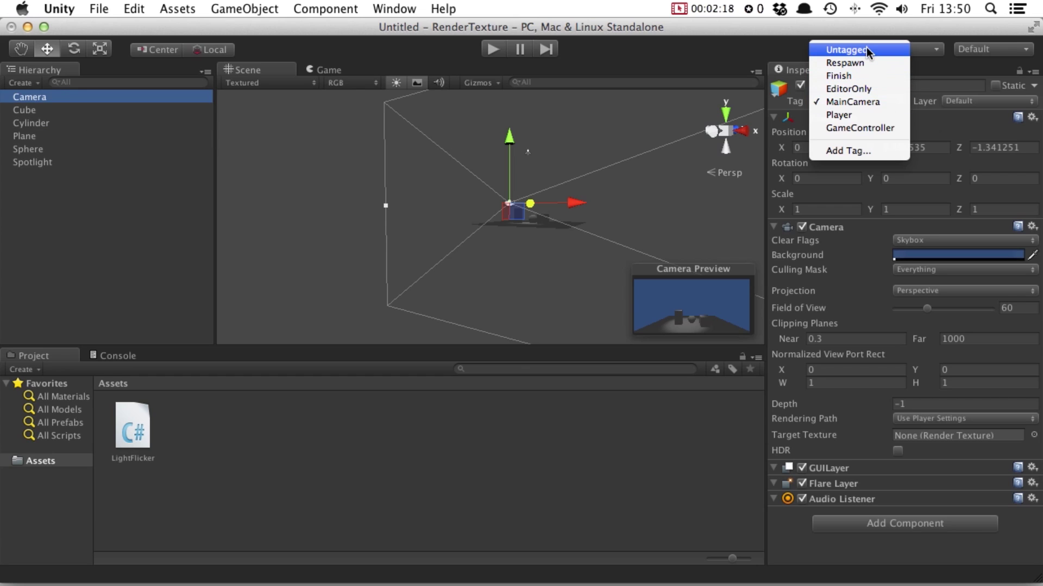
left_click(838, 44)
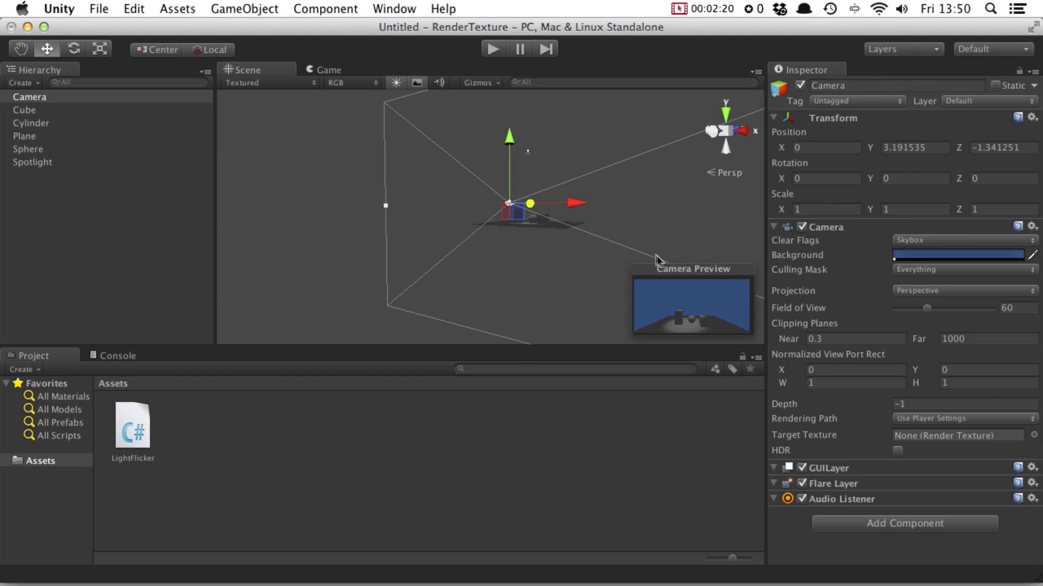
left_click(144, 247)
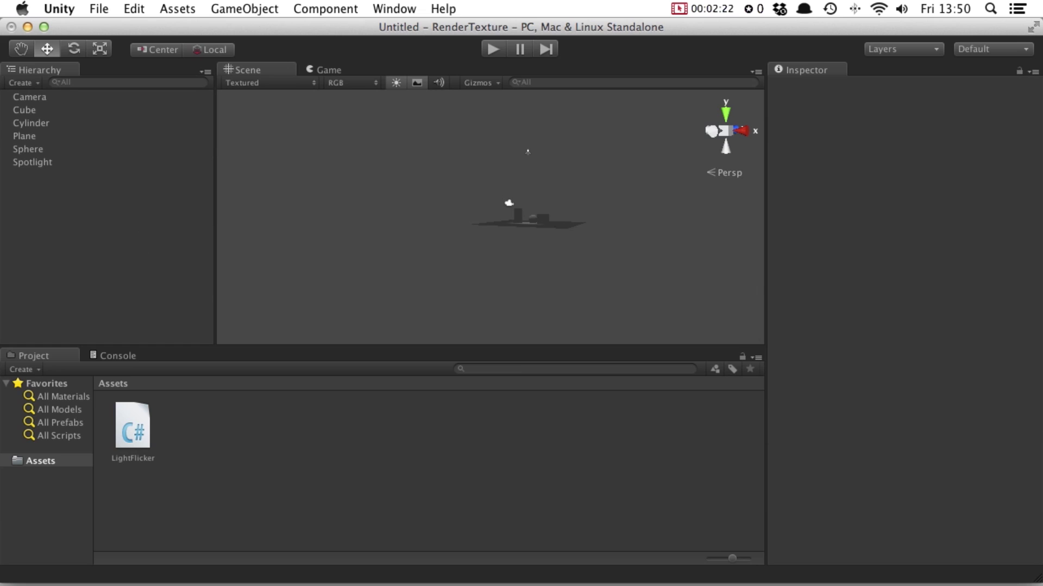
Step: Create a new camera, name it Main Camera and tag it as MainCamera
left_click(244, 9)
mouse_move(261, 44)
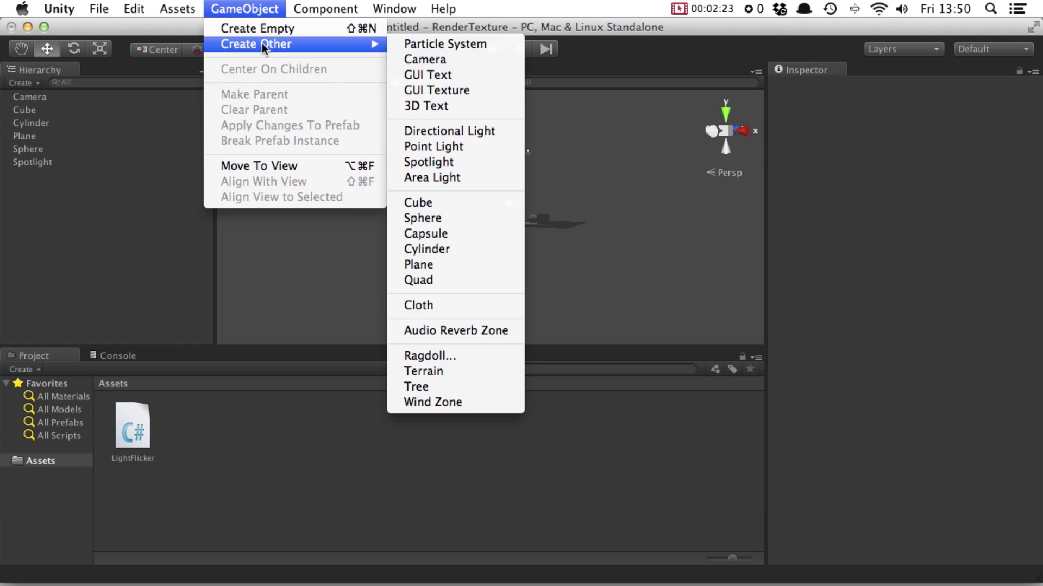
left_click(473, 58)
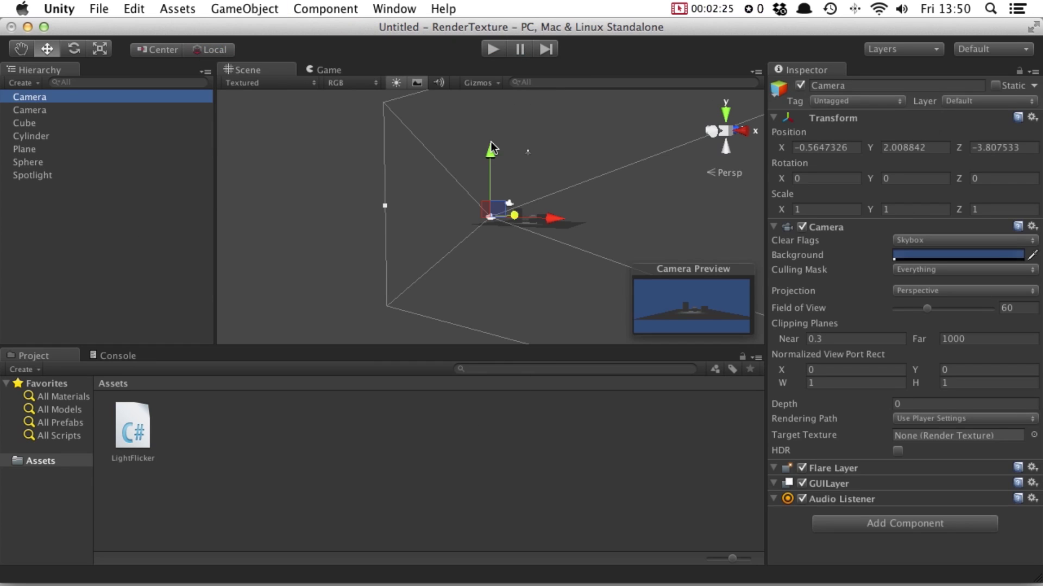
left_click(69, 98)
type("Main Camera")
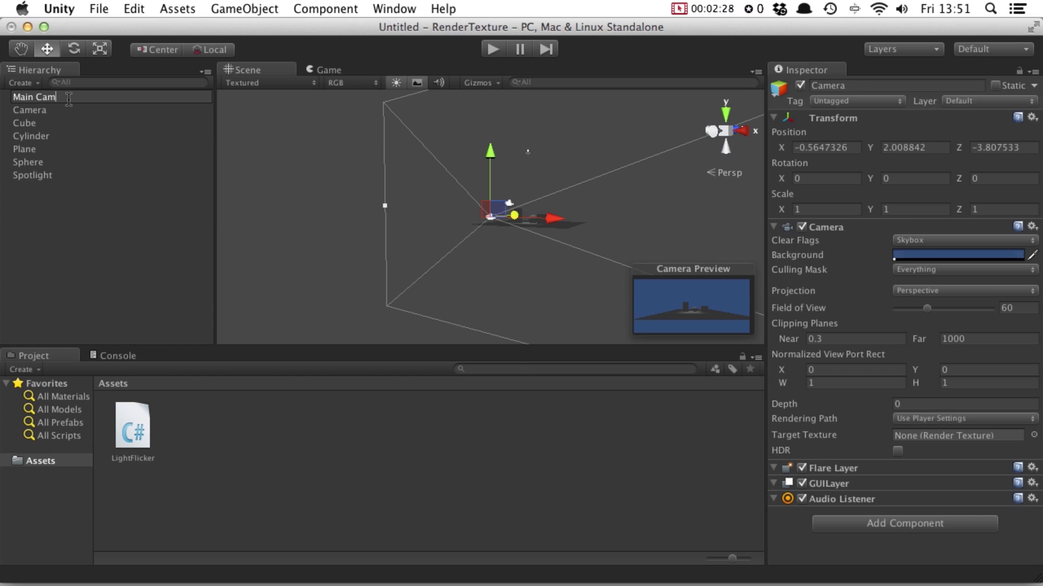
key("Return")
left_click(834, 101)
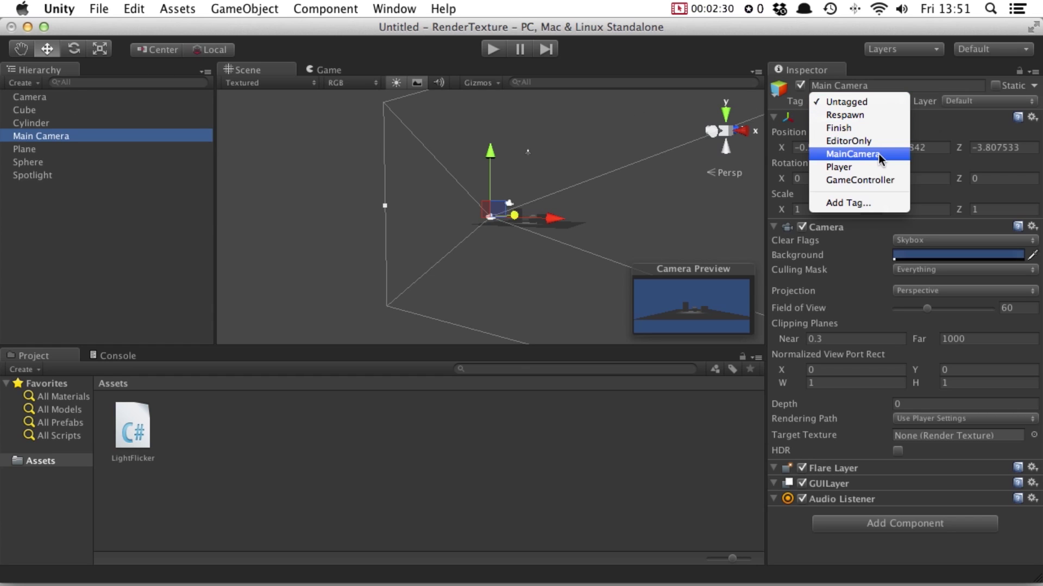
left_click(863, 162)
Step: Move the new Main Camera along the X axis, well away from the lit objects, to about X 31.79
left_click_drag(652, 204, 563, 234, "alt")
left_click_drag(460, 253, 596, 207)
left_click_drag(490, 231, 751, 210)
left_click_drag(682, 226, 759, 208)
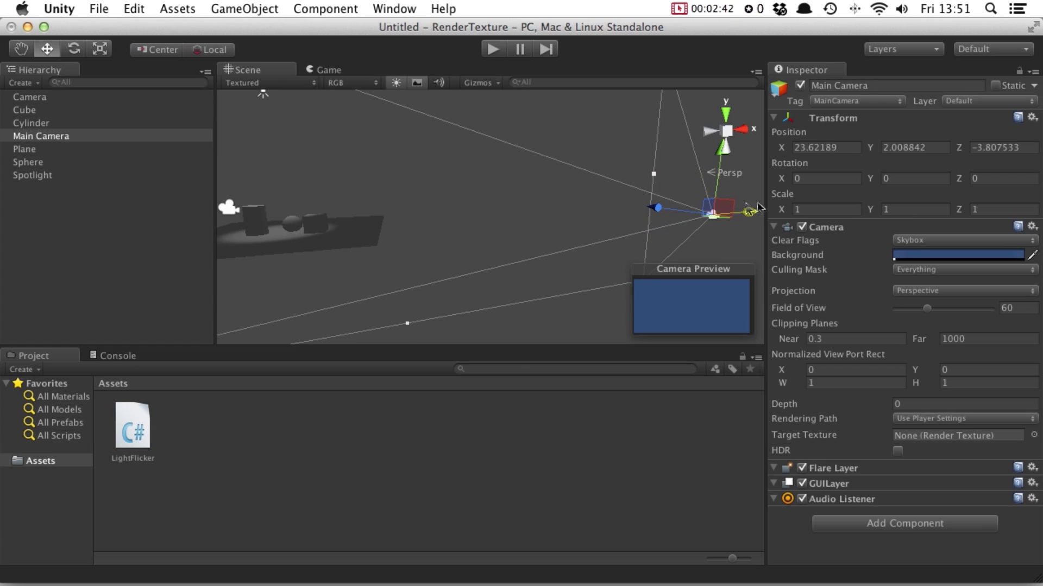
left_click_drag(542, 226, 406, 228, "alt")
double_click(61, 136)
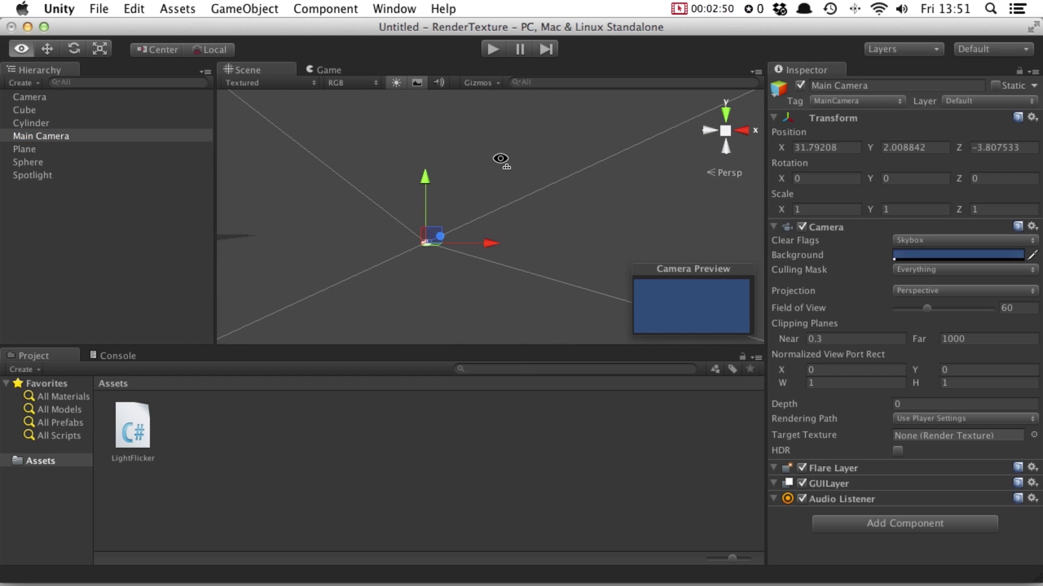
Step: Create a cube and set its scale to 20 in X and 20 in Y to form a large screen
left_click(245, 9)
mouse_move(292, 43)
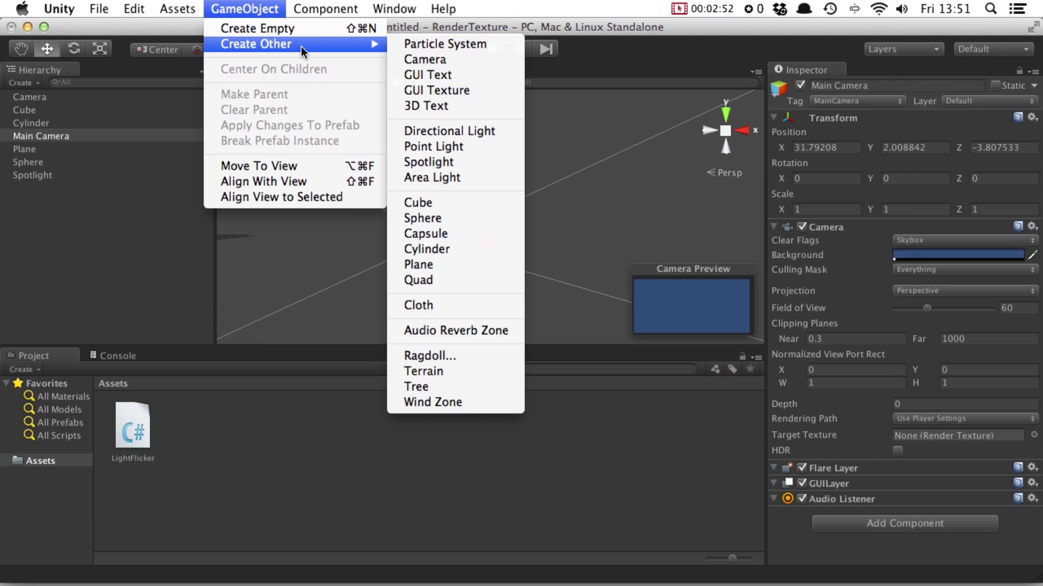
left_click(487, 205)
left_click(826, 209)
type("20")
key("Tab")
type("20")
left_click_drag(558, 209, 659, 170, "alt")
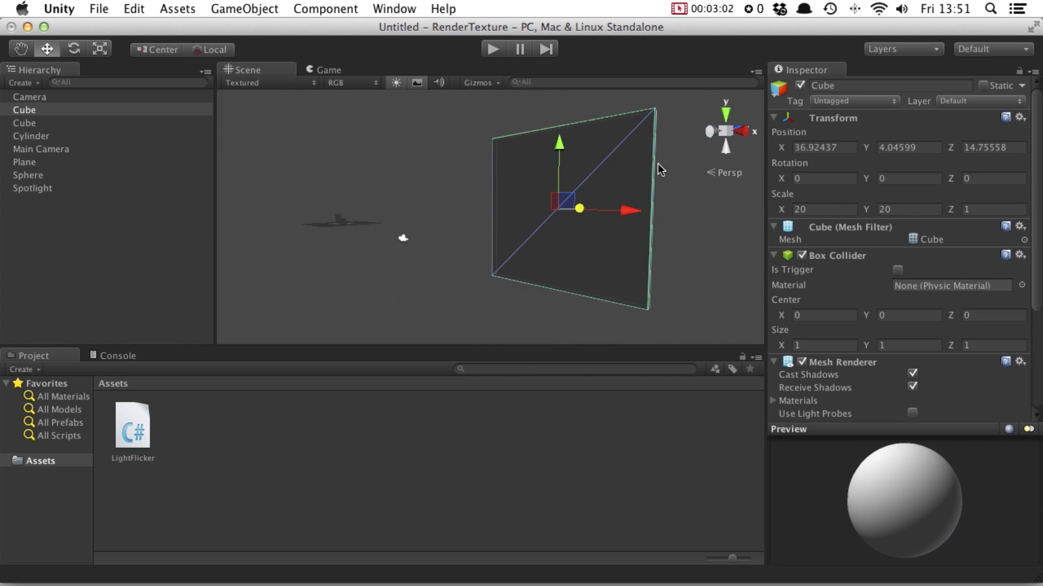
Step: Move the large cube to about X 32.96 and lower it so it is centred in front of the Main Camera
left_click(124, 148)
left_click(596, 241)
left_click_drag(559, 144, 560, 162)
left_click_drag(629, 223, 600, 219)
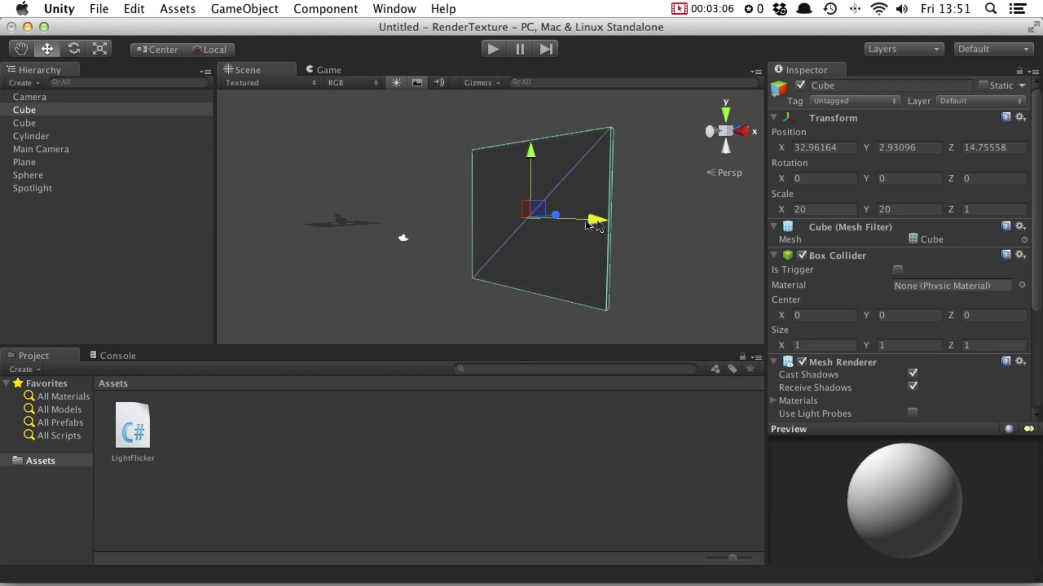
left_click(89, 149)
left_click(547, 165)
left_click_drag(532, 153, 500, 162)
Step: Play-test the scene to check how the large cube appears through the Main Camera
left_click(64, 151)
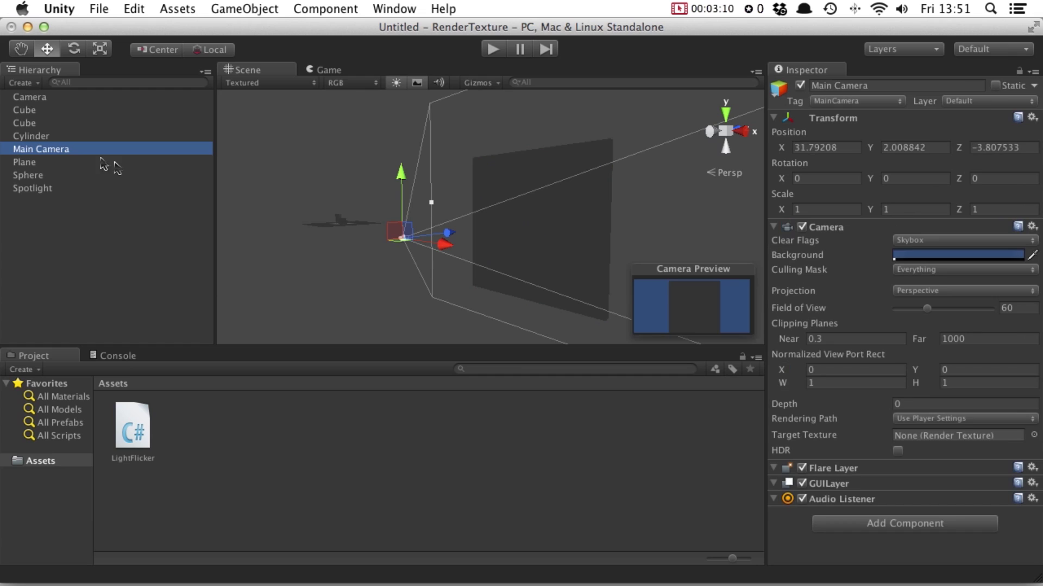
key("super+p")
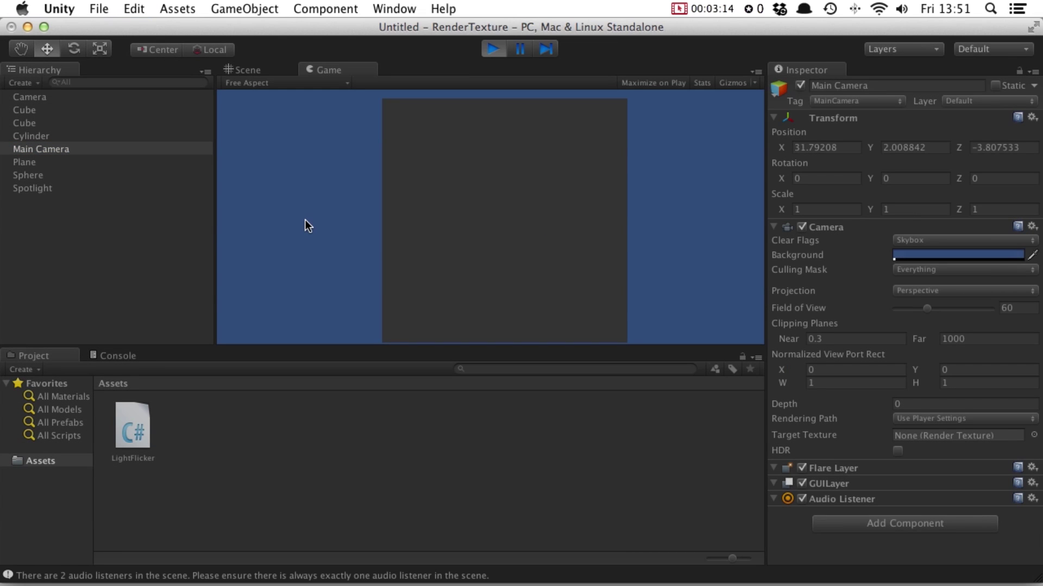
key("super+p")
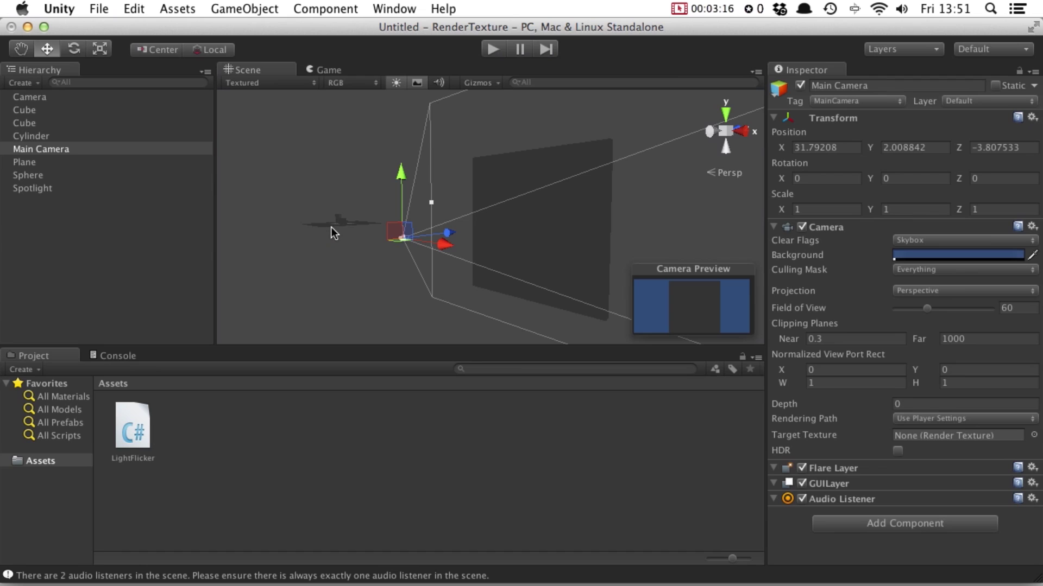
Step: Create a render texture named Camera in the project's Assets folder
left_click(242, 431)
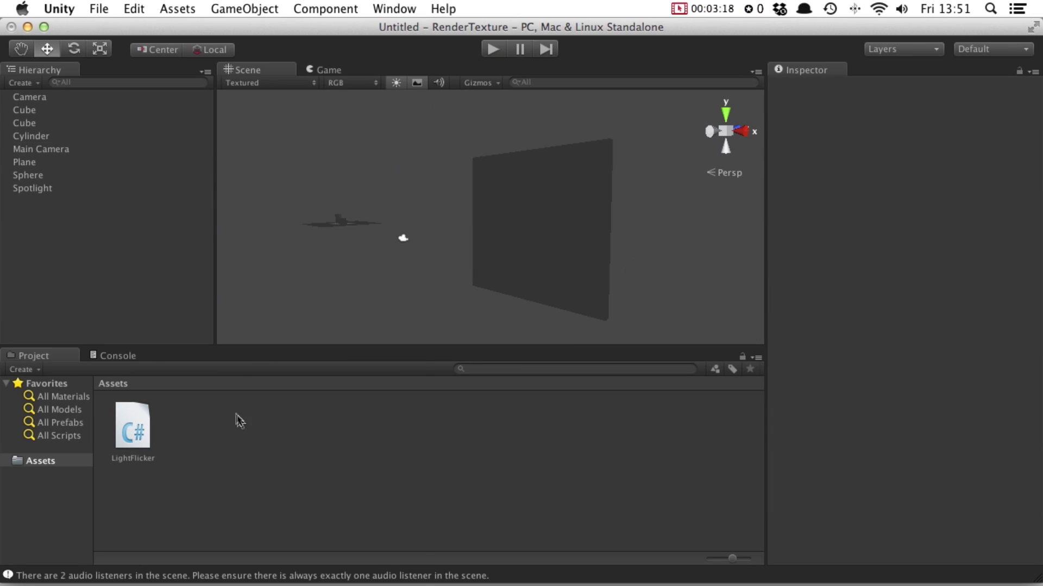
right_click(230, 412)
mouse_move(314, 342)
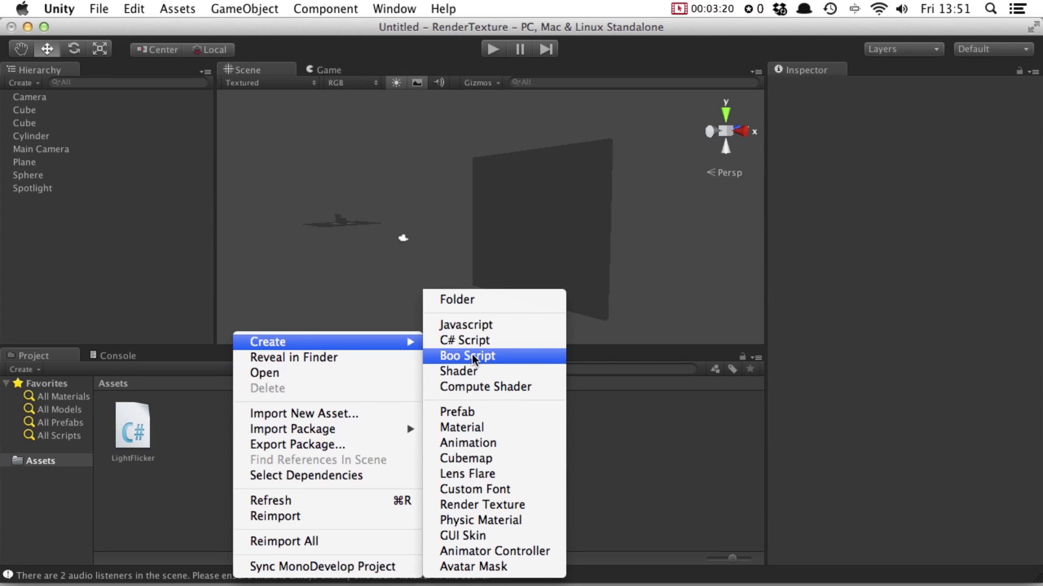
left_click(550, 505)
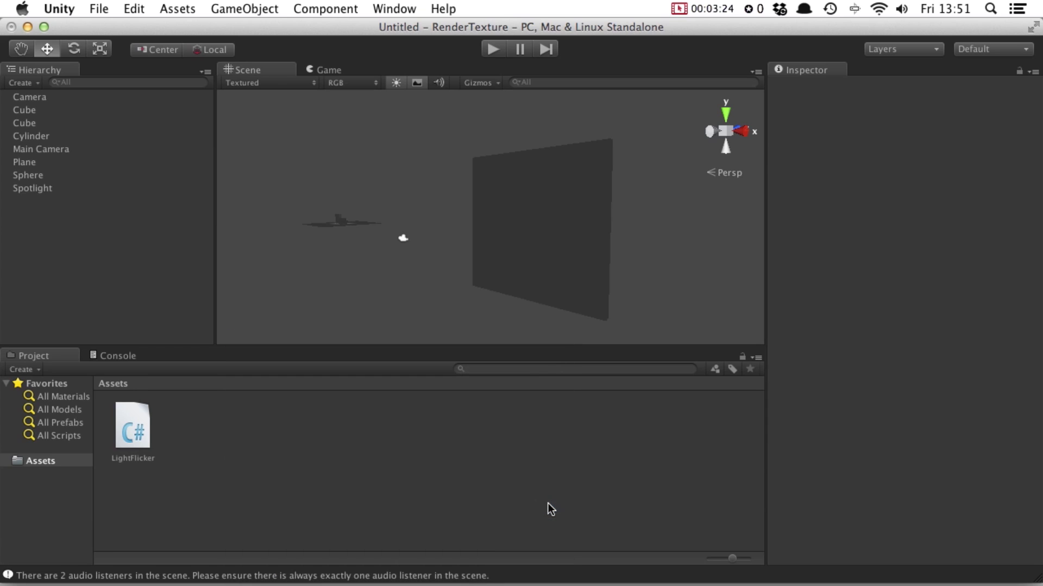
type("Camera")
key("Return")
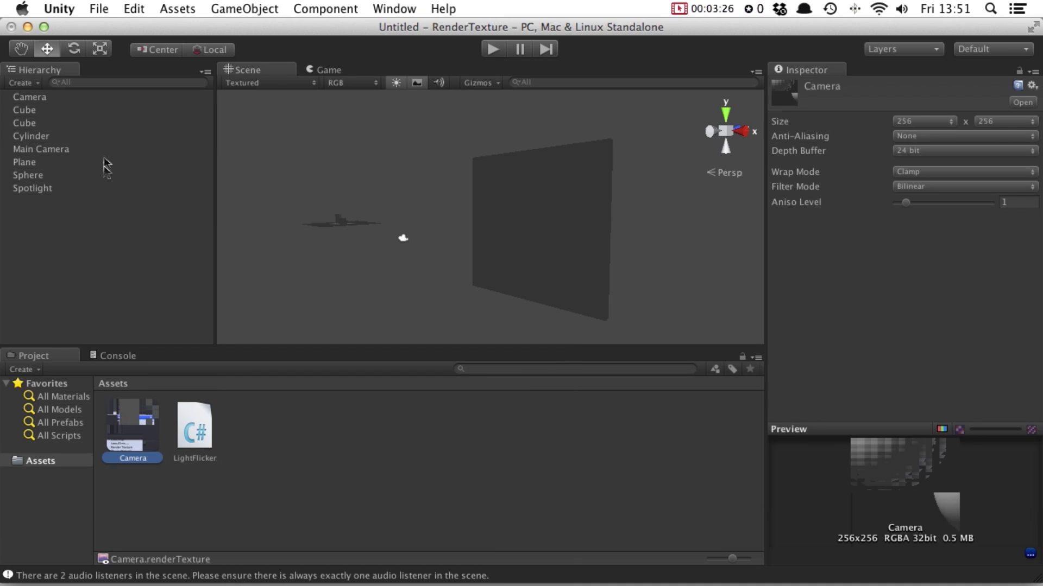
Step: Assign the Camera render texture as the original Camera's target texture and apply it to the large cube's surface
left_click(71, 98)
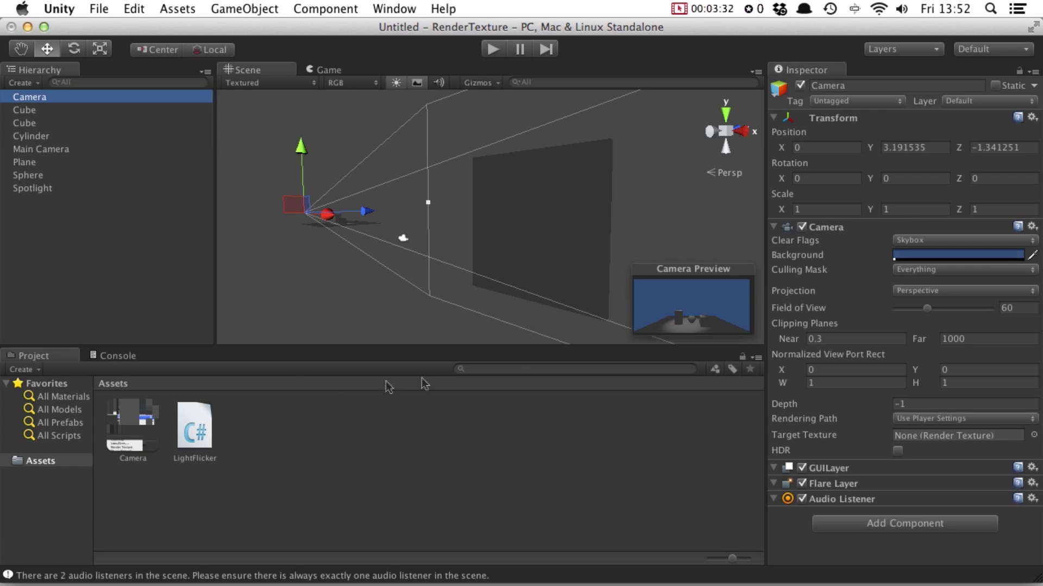
left_click_drag(138, 453, 945, 440)
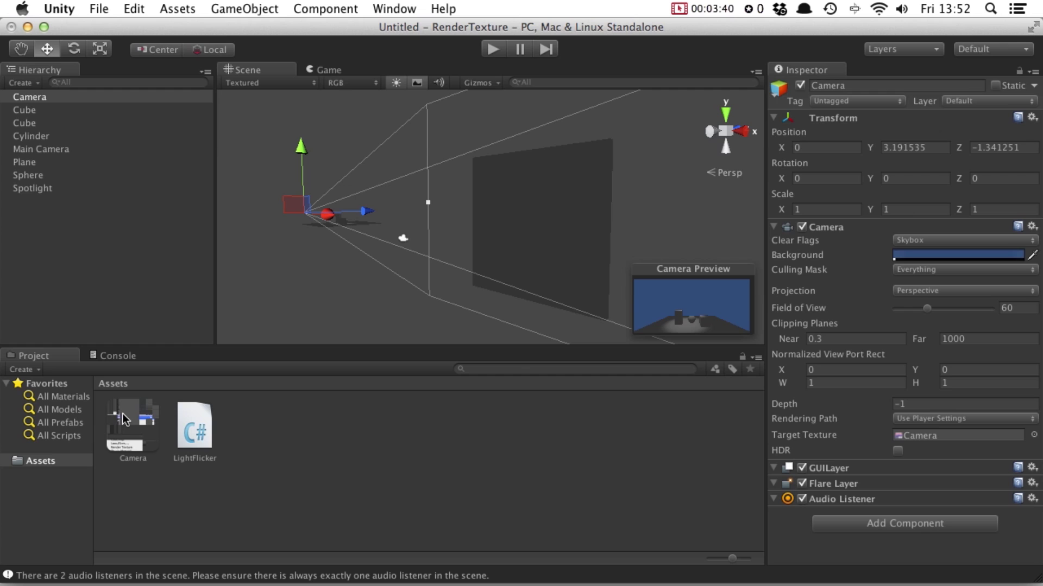
left_click_drag(473, 216, 553, 230, "alt")
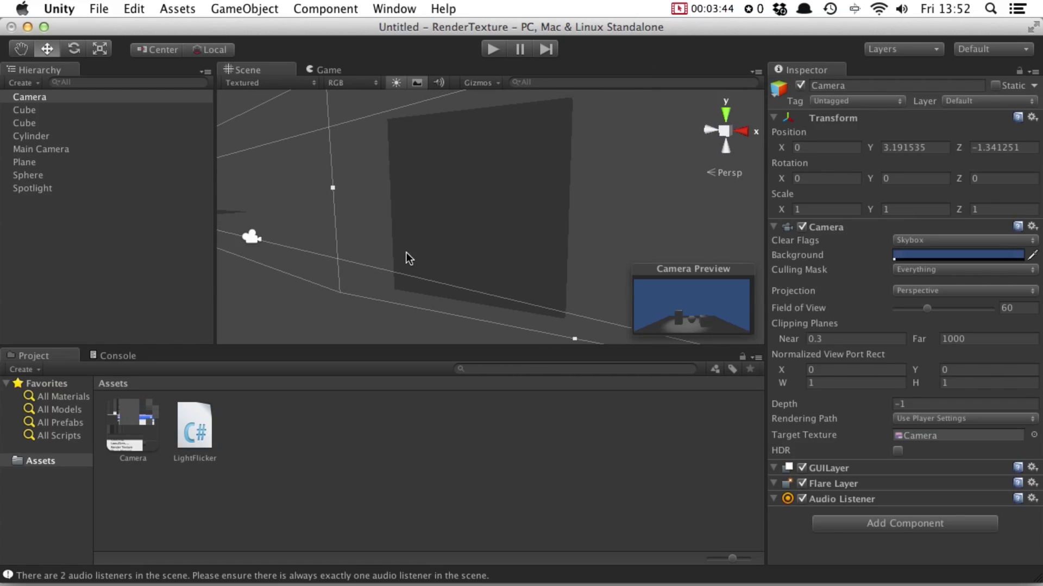
left_click_drag(134, 439, 478, 207)
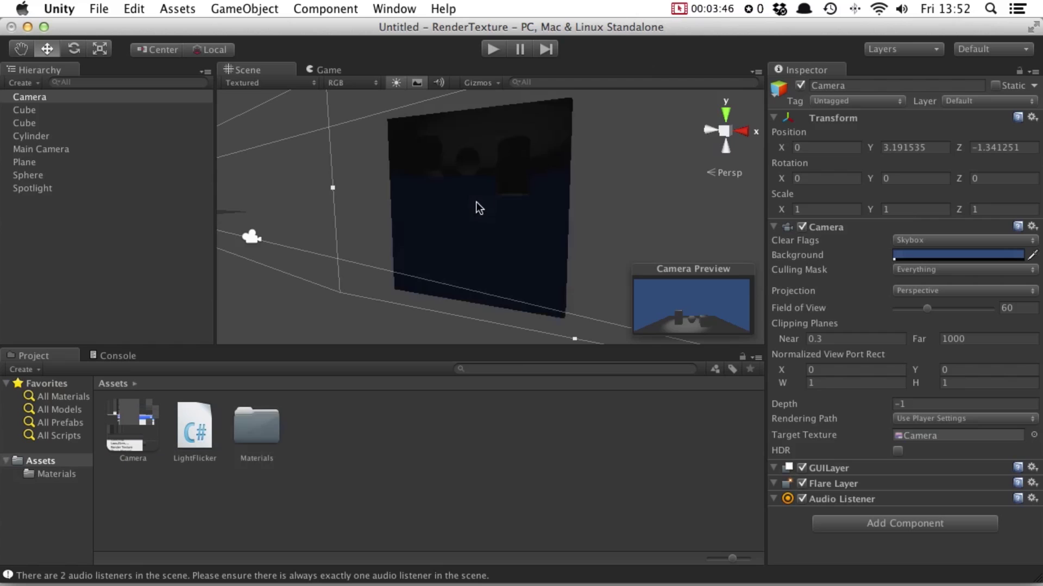
Step: Set the large cube's Y rotation to 180
left_click(504, 197)
left_click(927, 179)
type("180")
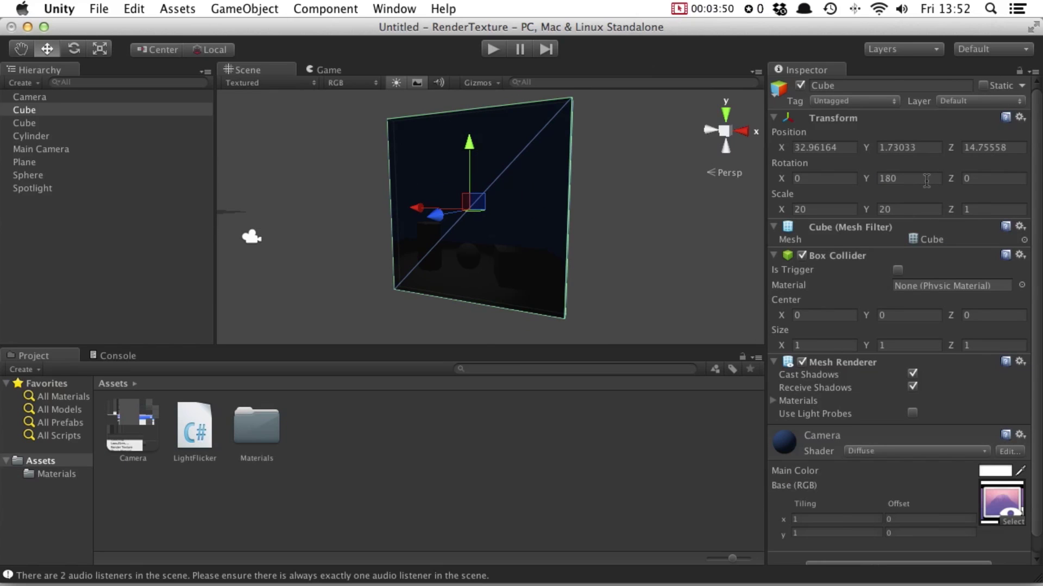
Step: Select the Main Camera and play-test the scene to check the rendered image on the large cube
left_click(703, 266)
left_click(112, 149)
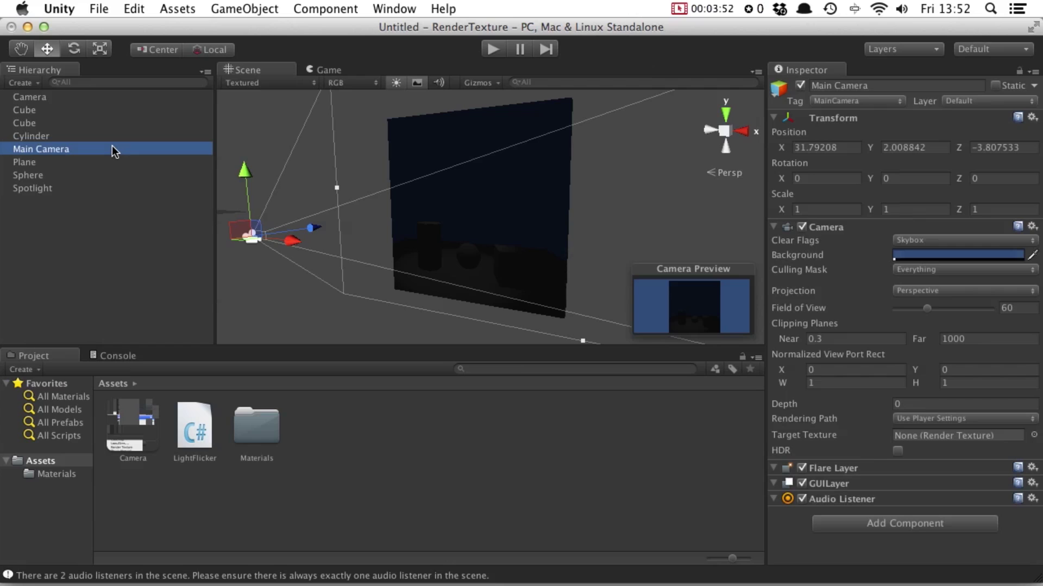
key("super+p")
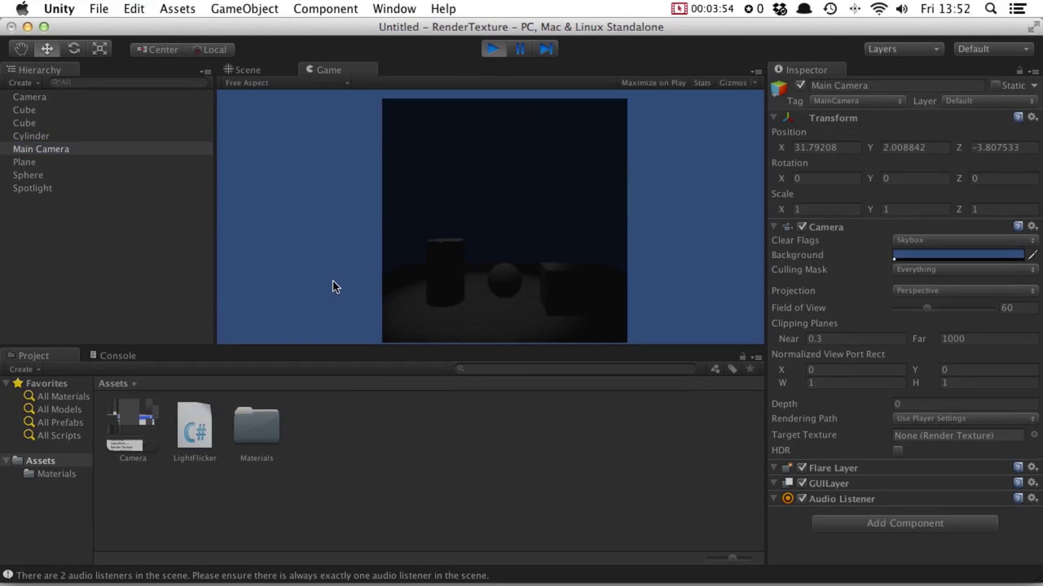